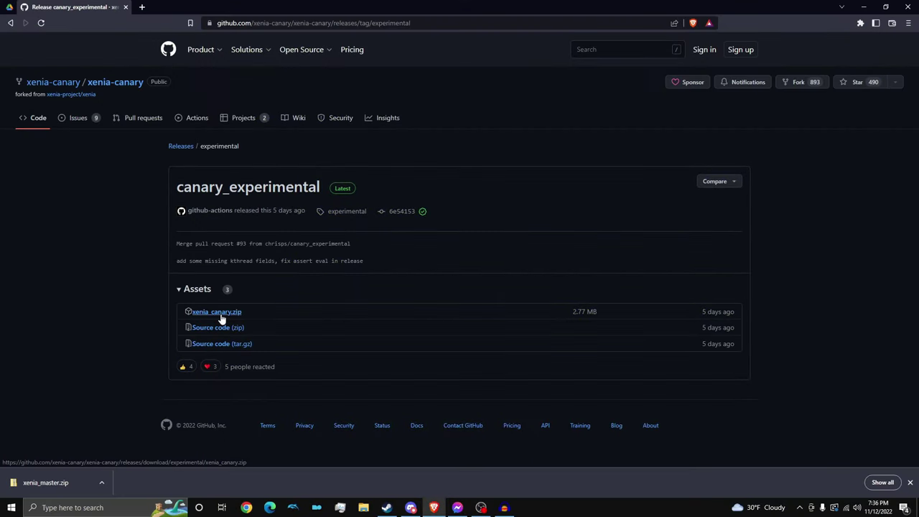
- Download xenia_canary.zip from the release assets, open the archive and select its files
left_click(910, 482)
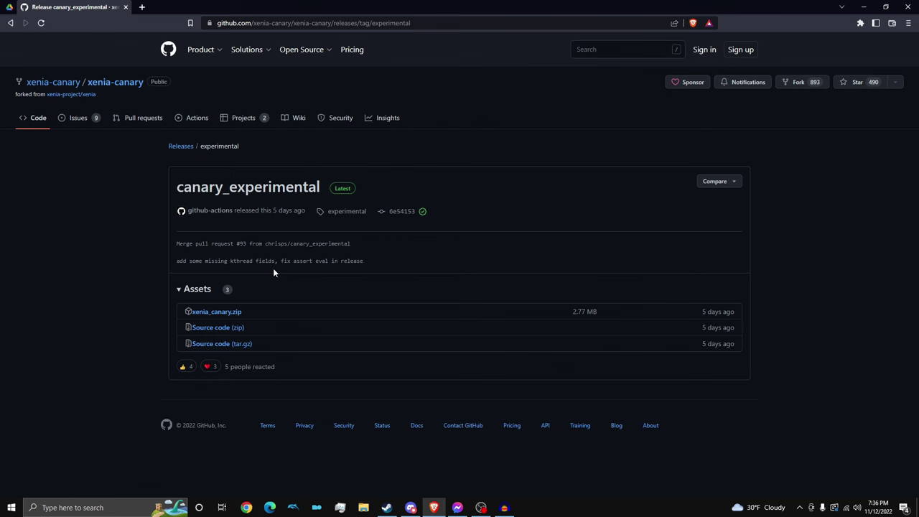
left_click(232, 313)
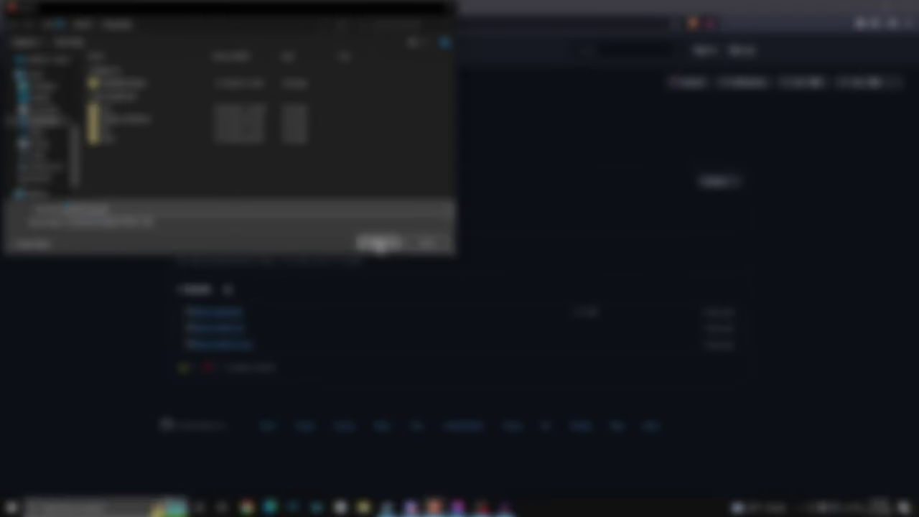
left_click(378, 245)
left_click(43, 483)
left_click_drag(292, 206, 290, 187)
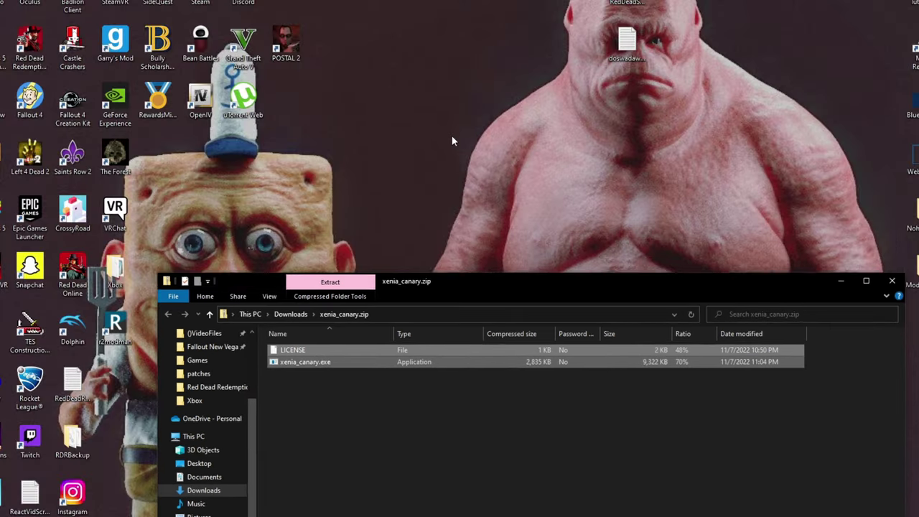
- Create a new folder named Xenia2 on the desktop
right_click(452, 135)
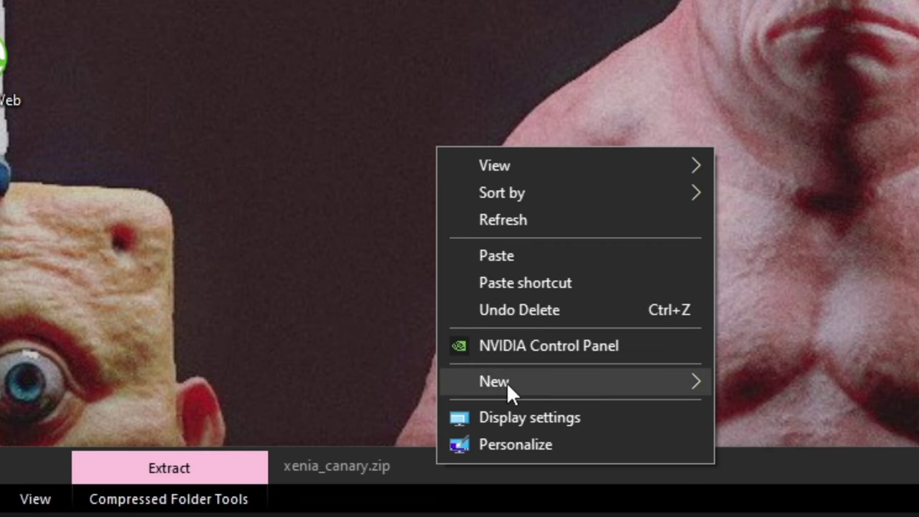
mouse_move(501, 236)
left_click(819, 391)
type("Xenia2")
key("Return")
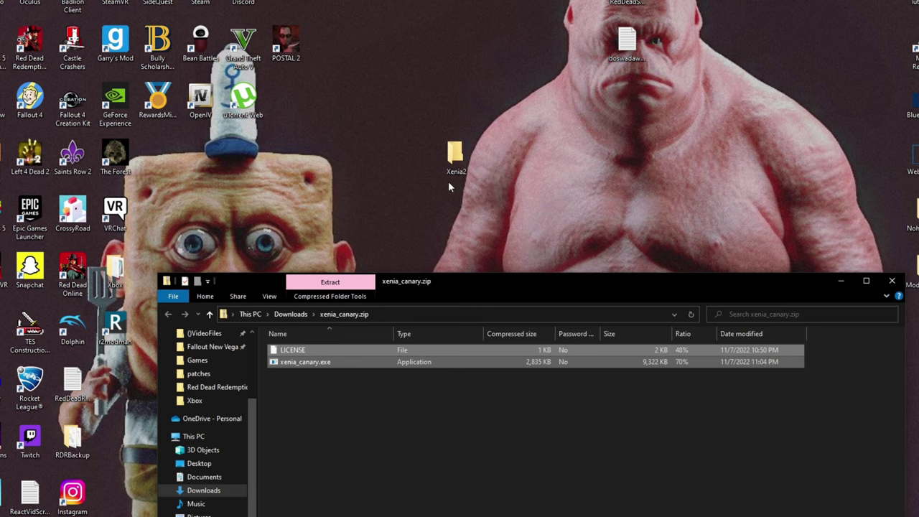
- Copy LICENSE and xenia_canary.exe from the archive into the Xenia2 folder and close the archive window
double_click(455, 159)
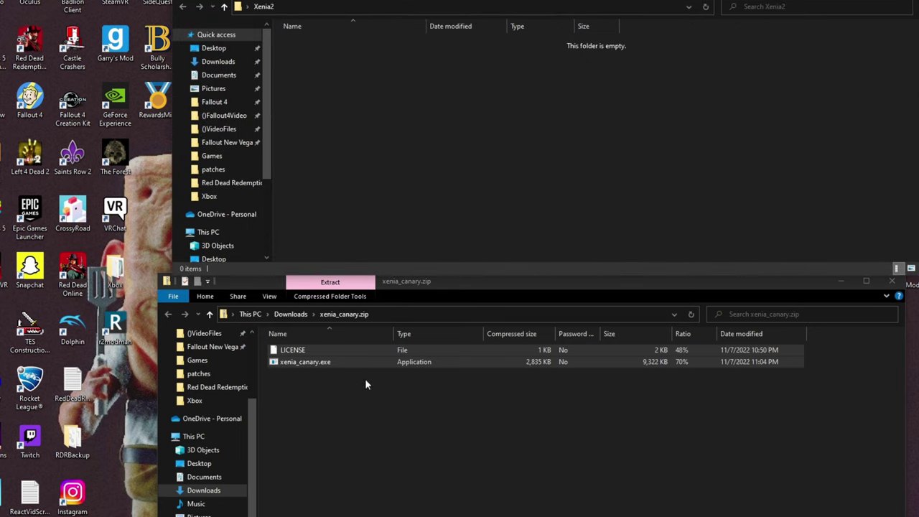
left_click_drag(342, 404, 428, 167)
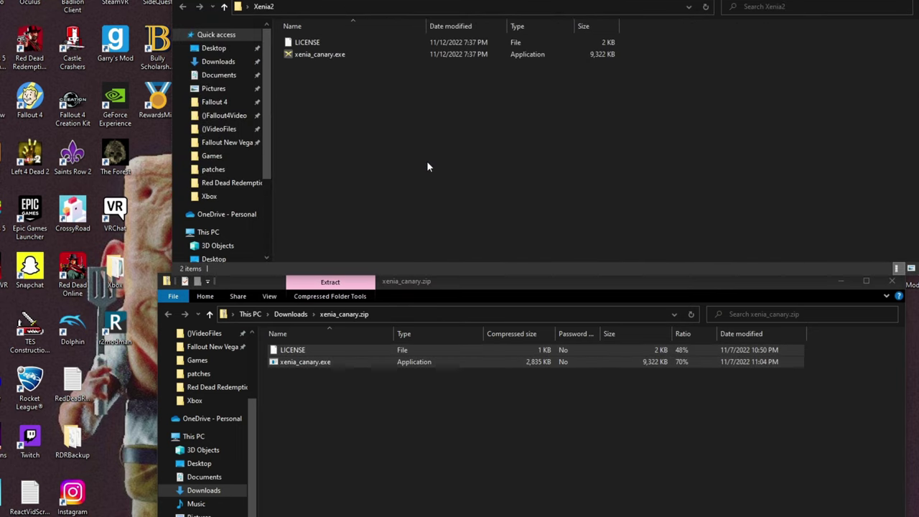
left_click(891, 282)
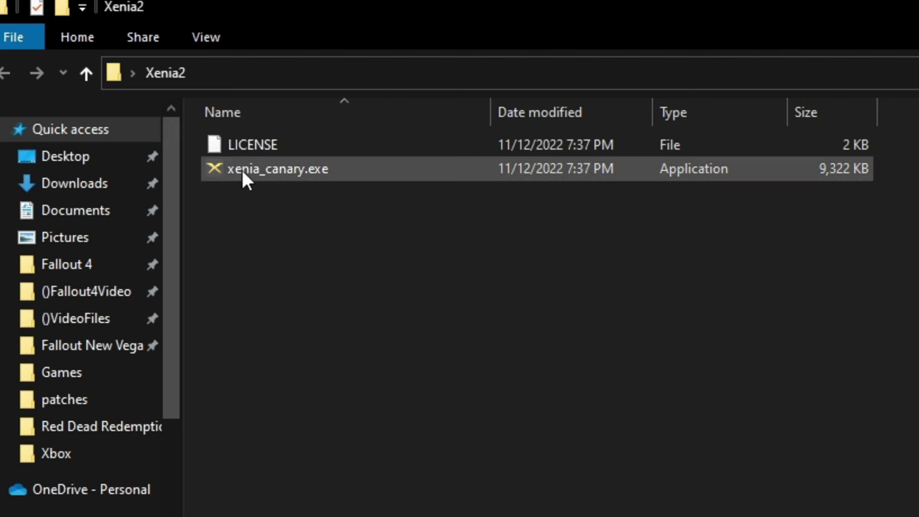
- Launch xenia_canary.exe from the Xenia2 folder, allowing it to run despite the SmartScreen block
double_click(303, 54)
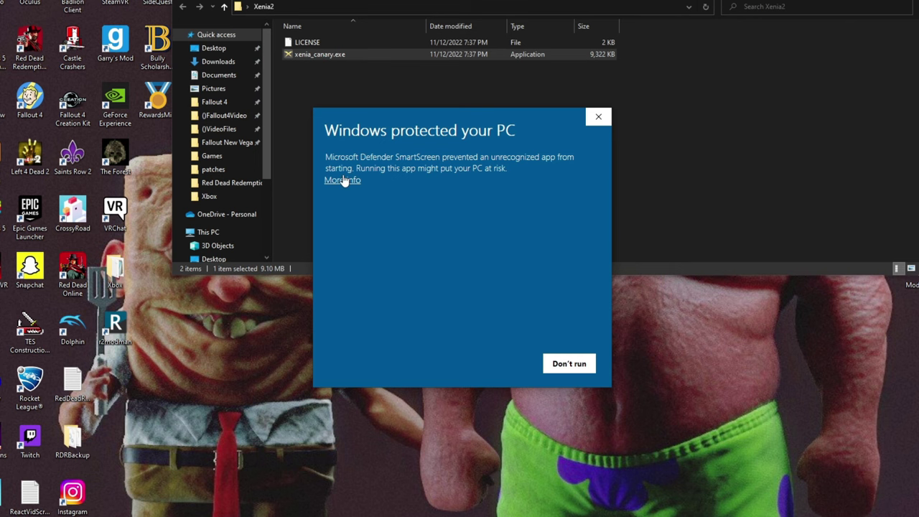
left_click(329, 421)
left_click(500, 363)
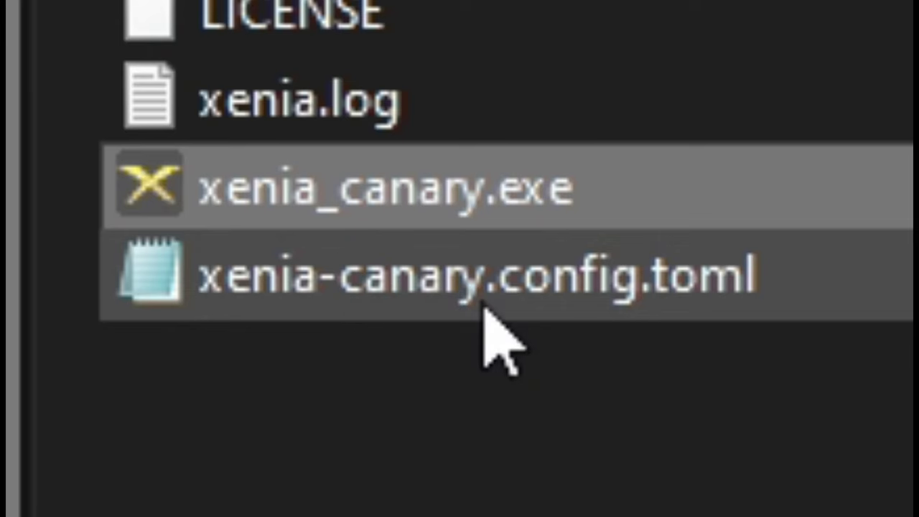
- Open xenia-canary.config.toml from the Xenia2 folder in Notepad++
left_click(333, 82)
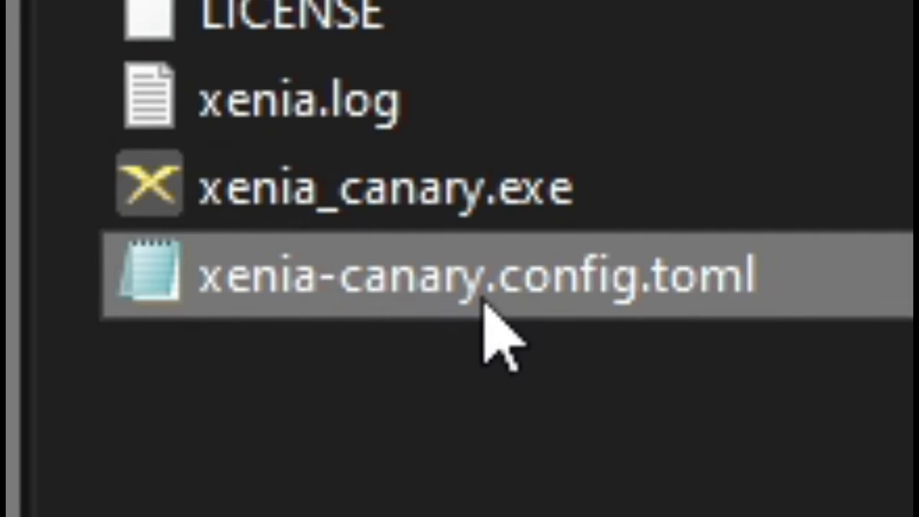
right_click(485, 301)
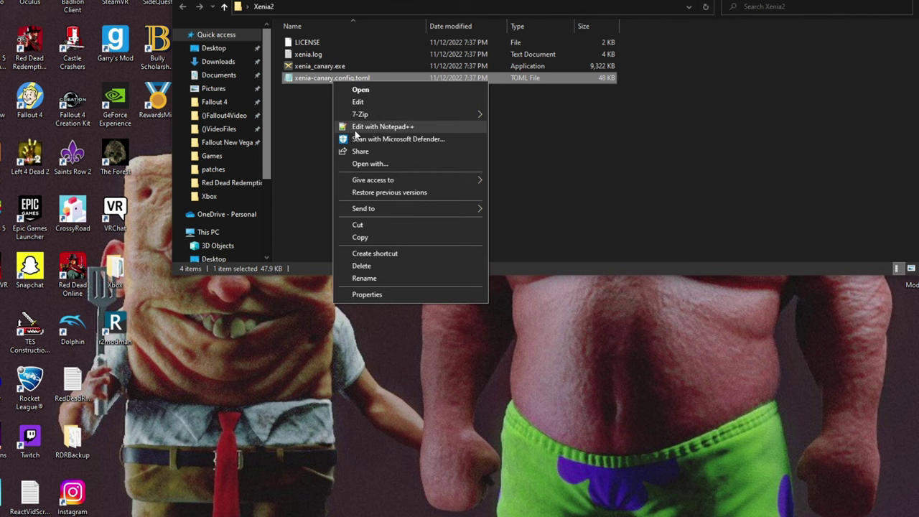
left_click(361, 125)
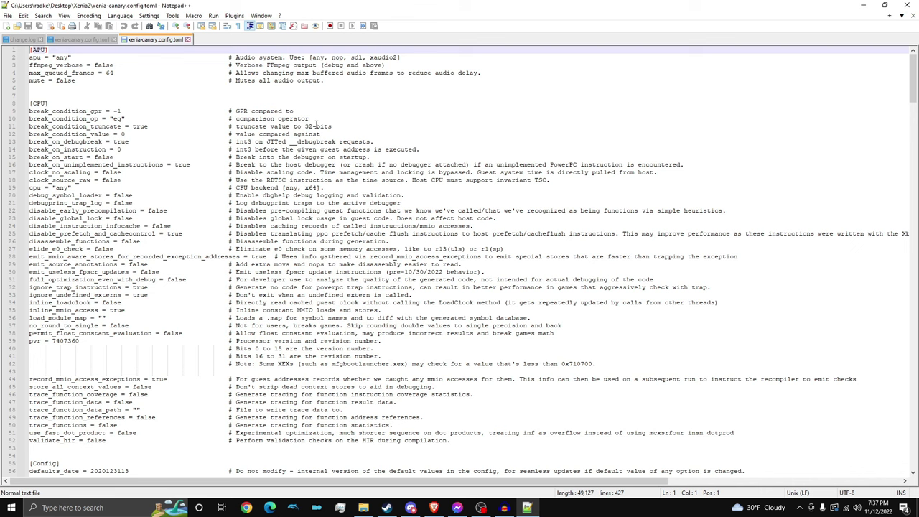
- Look through the config file's sections, from the CPU and display options down to the x64 options
scroll(302, 133, "down", 9)
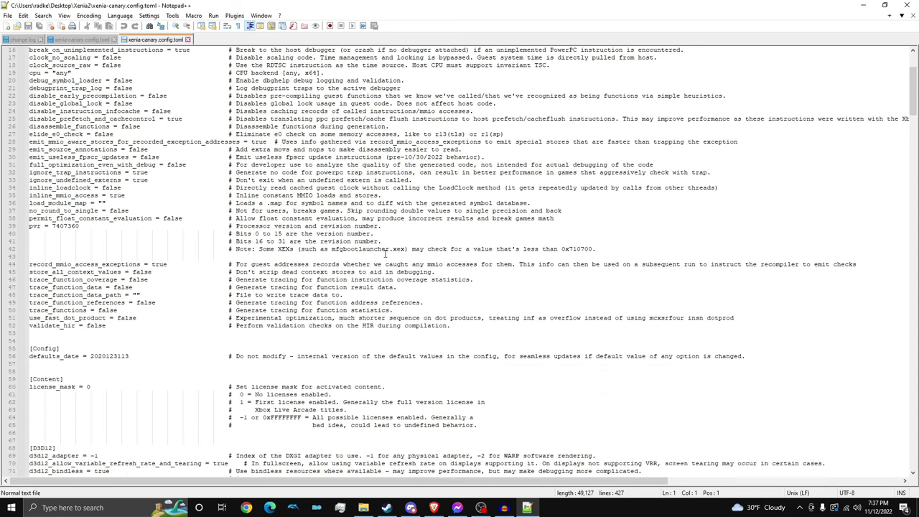
scroll(251, 310, "down", 20)
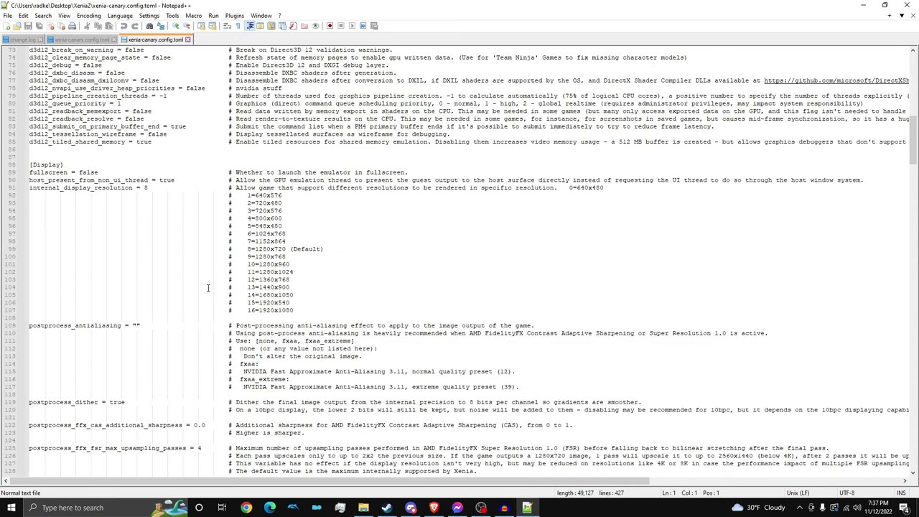
scroll(215, 287, "down", 8)
left_click(207, 288)
scroll(207, 287, "down", 12)
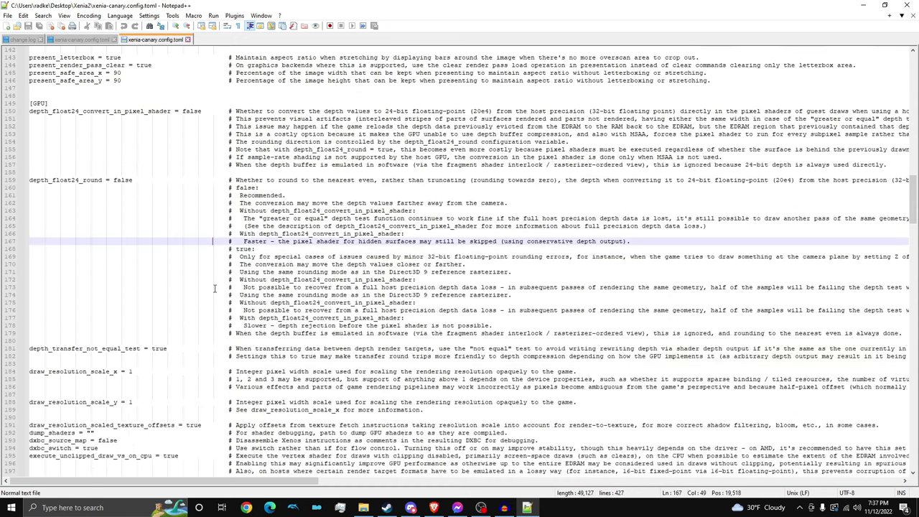
scroll(196, 287, "down", 8)
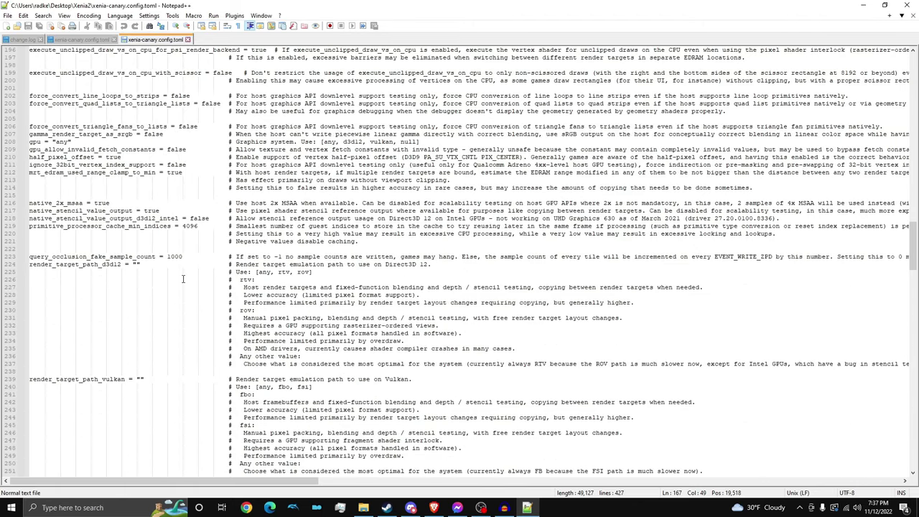
scroll(106, 191, "down", 10)
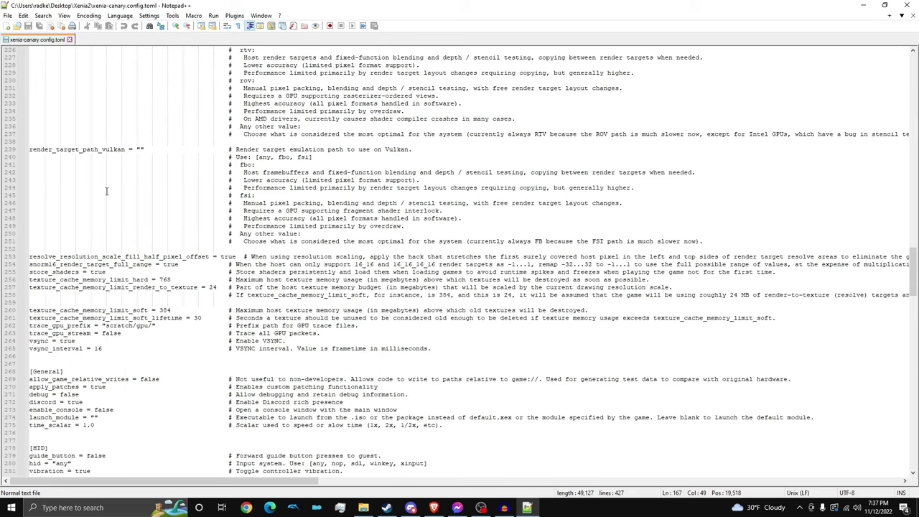
scroll(106, 191, "down", 20)
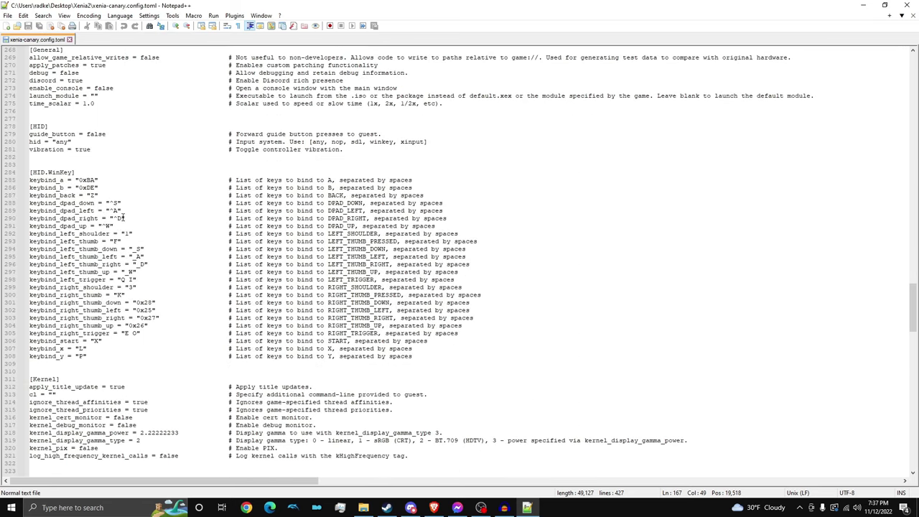
scroll(112, 233, "down", 20)
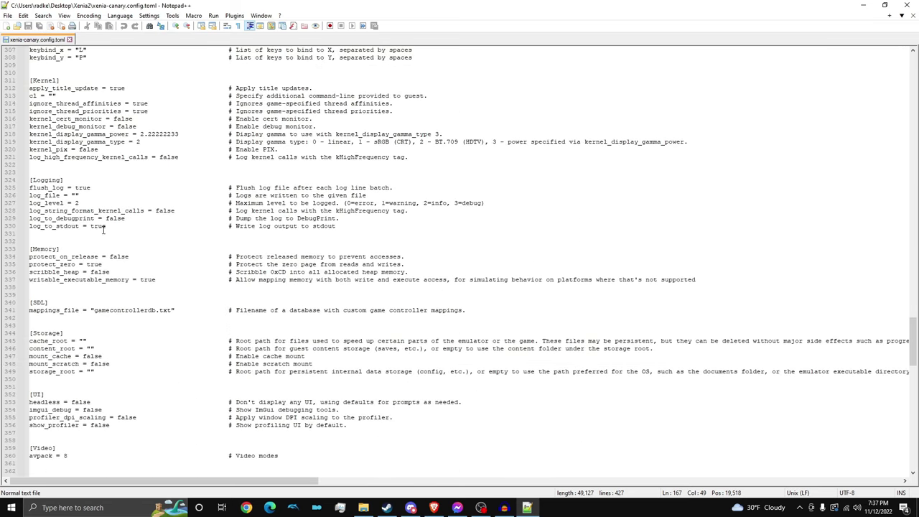
scroll(140, 232, "down", 11)
left_click(139, 232)
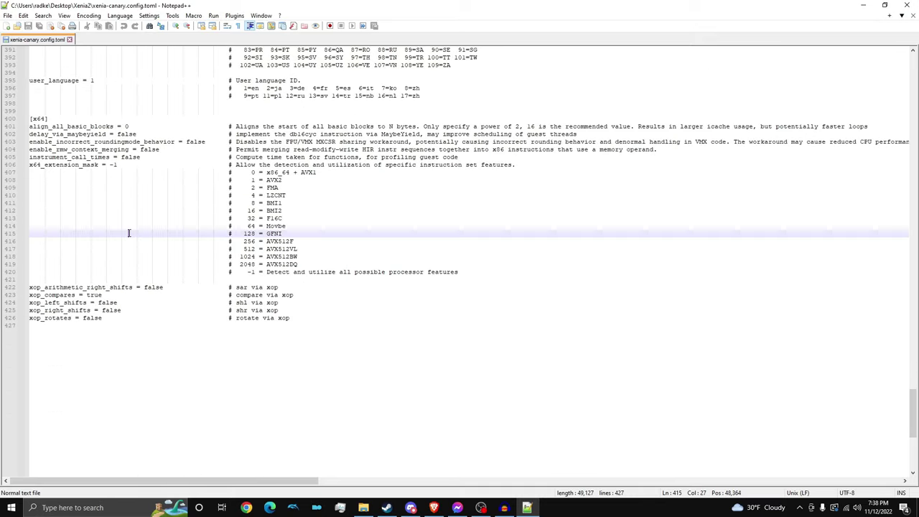
- Search the config file for "vsync" to locate the vsync setting
key("ctrl+f")
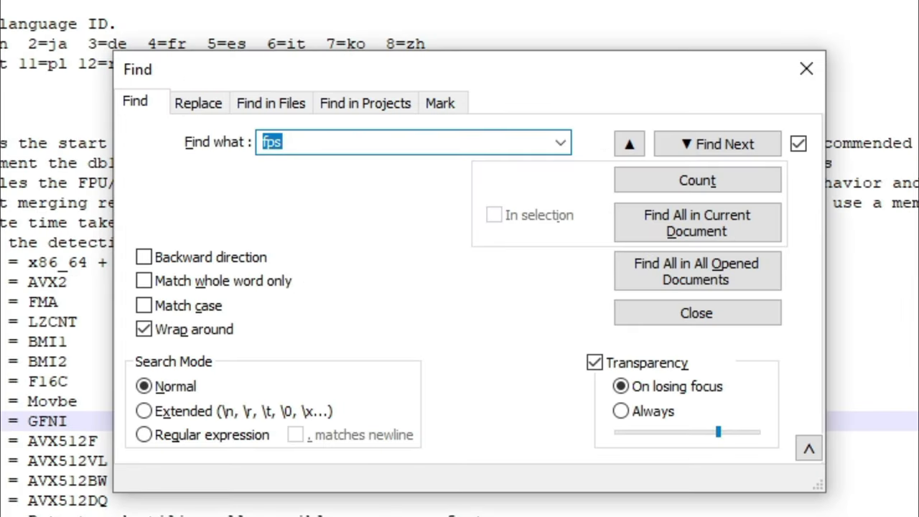
type("vsync")
key("Return")
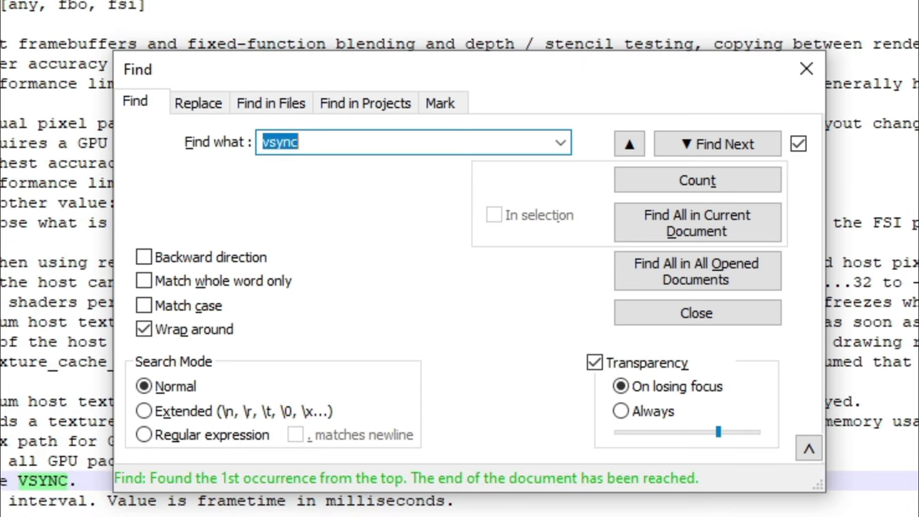
left_click(566, 97)
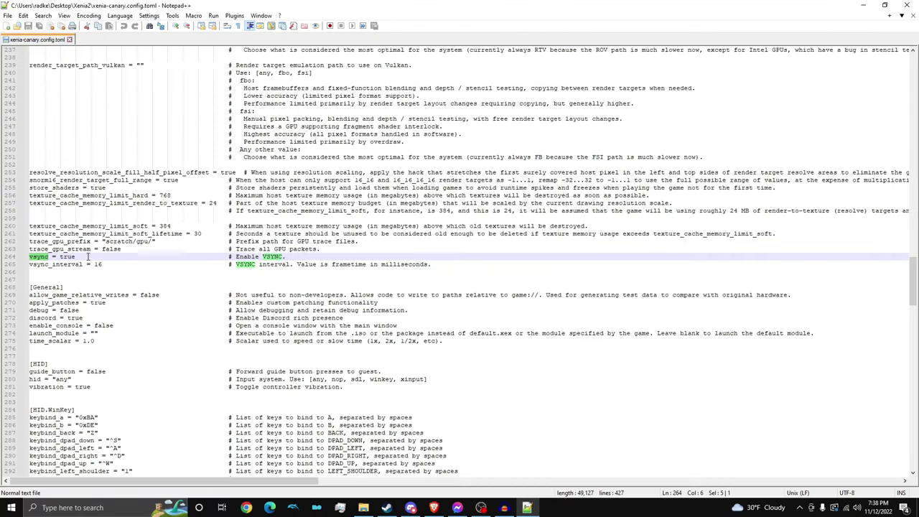
- Change the vsync setting in the GPU section to false
left_click_drag(87, 257, 29, 257)
left_click(750, 264)
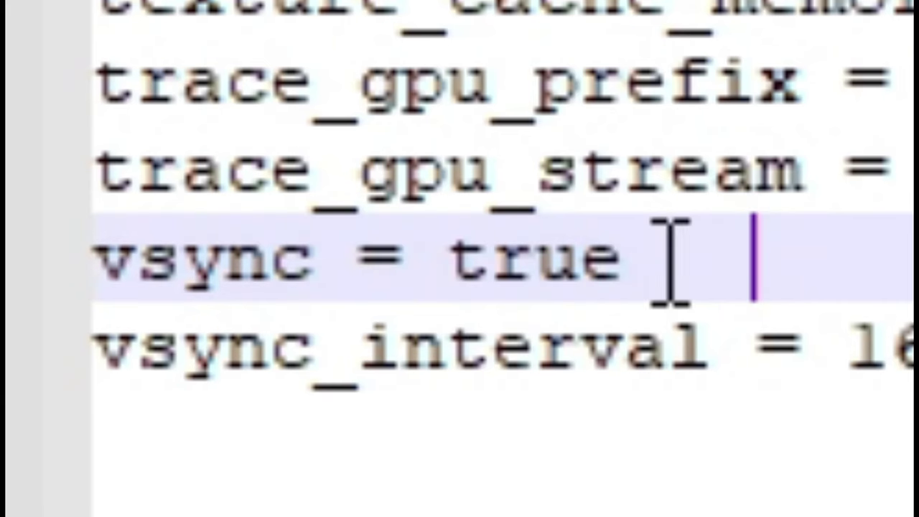
left_click(626, 266)
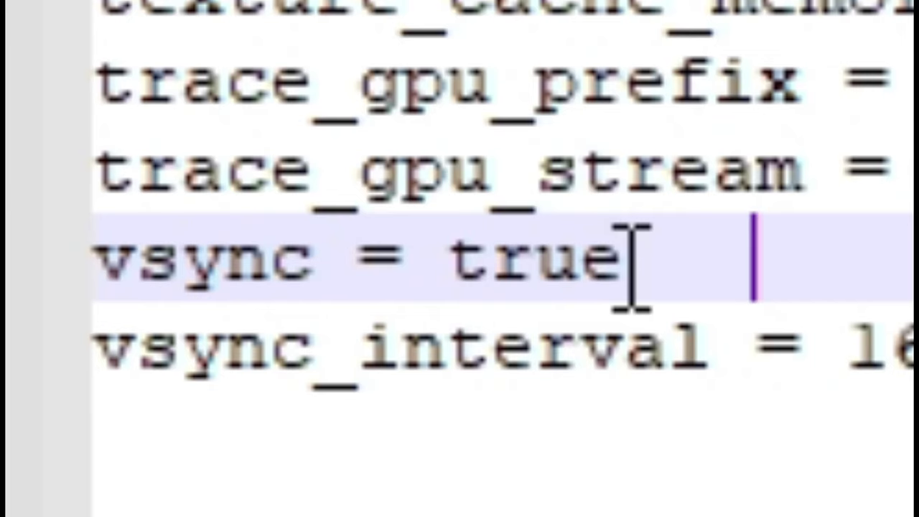
left_click(631, 265)
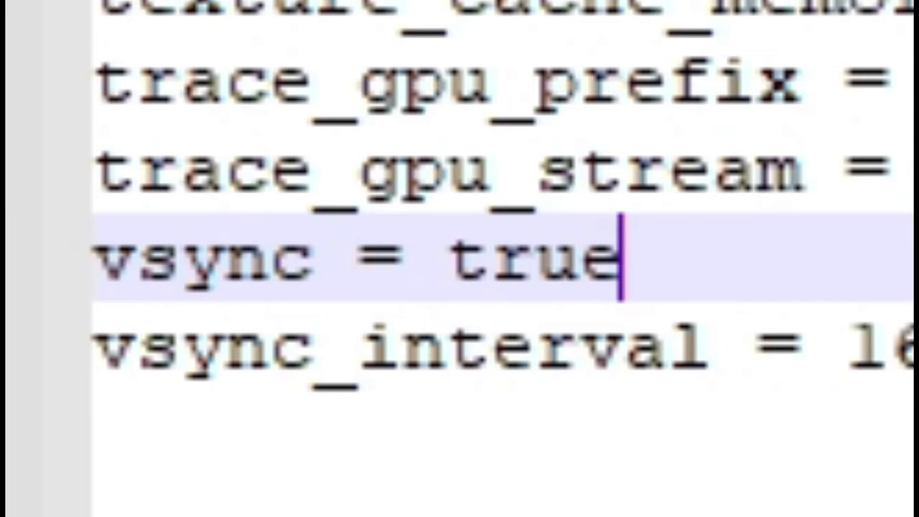
key("shift+Home")
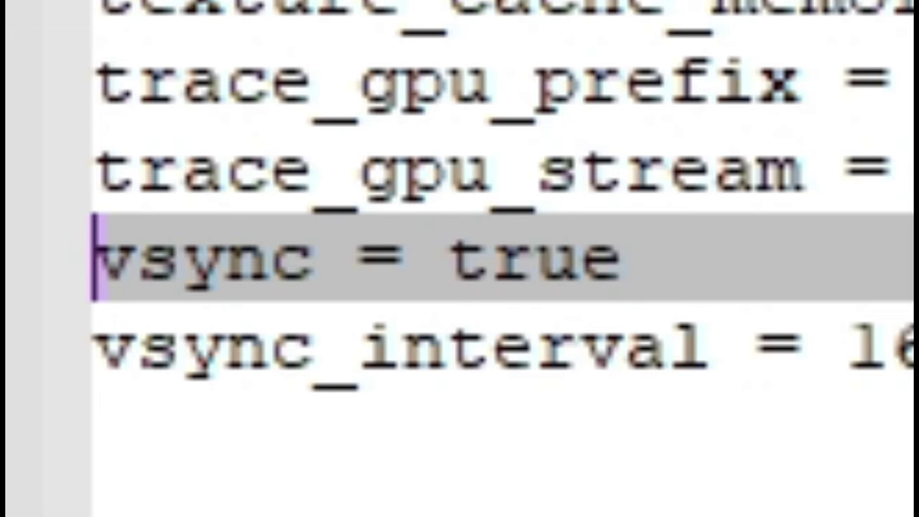
left_click(657, 253)
key("BackSpace")
key("BackSpace")
key("BackSpace")
key("BackSpace")
key("BackSpace")
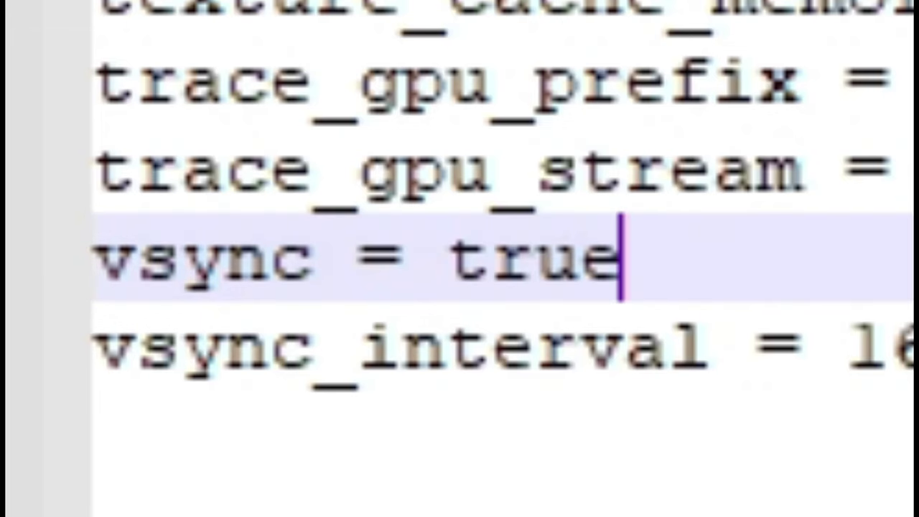
type("false")
key("Escape")
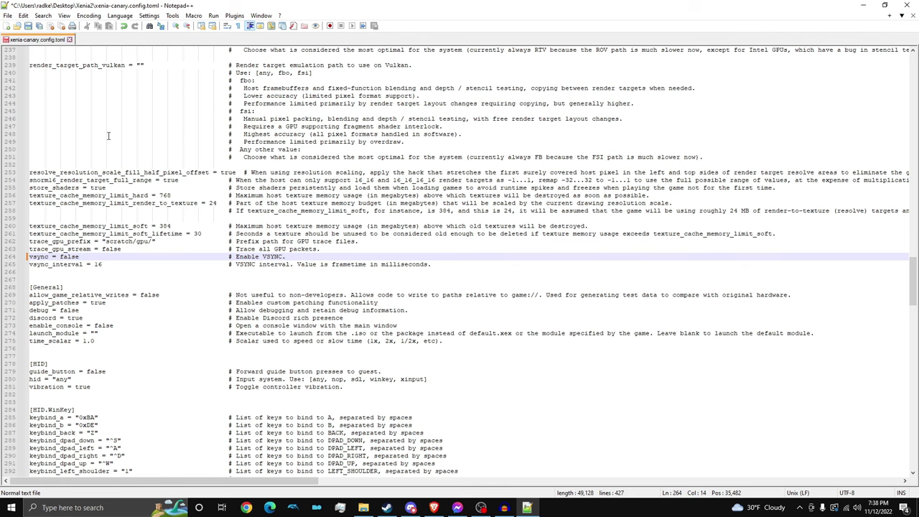
- Search the config file for "draw" and place the cursor at the end of the draw_resolution_scale_y line
scroll(140, 196, "down", 14)
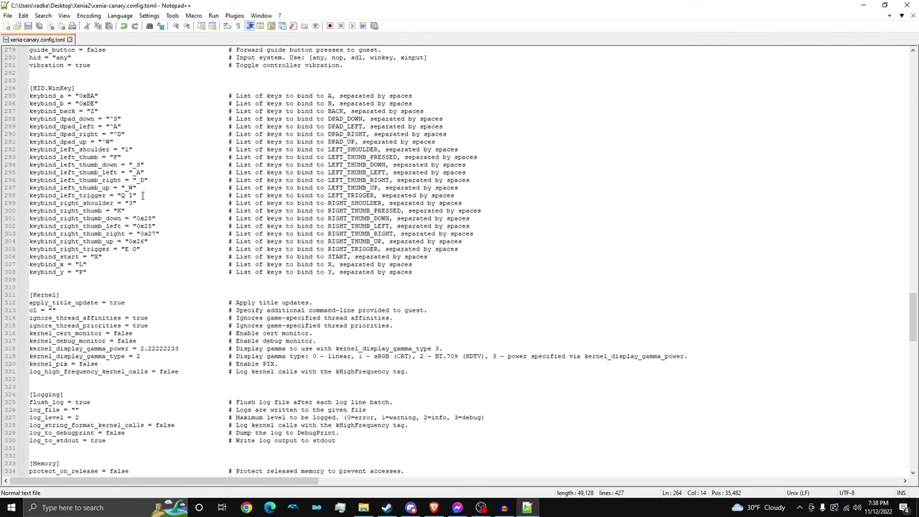
scroll(143, 196, "down", 20)
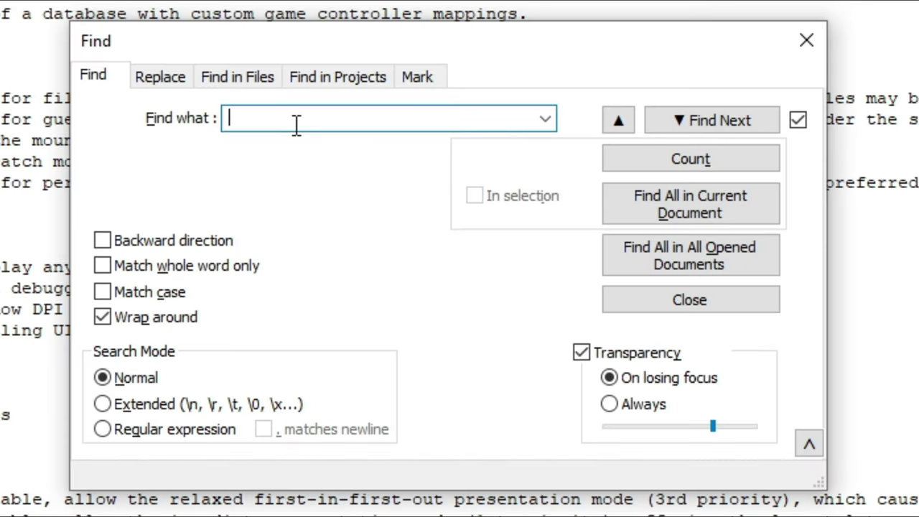
type("draw")
key("Return")
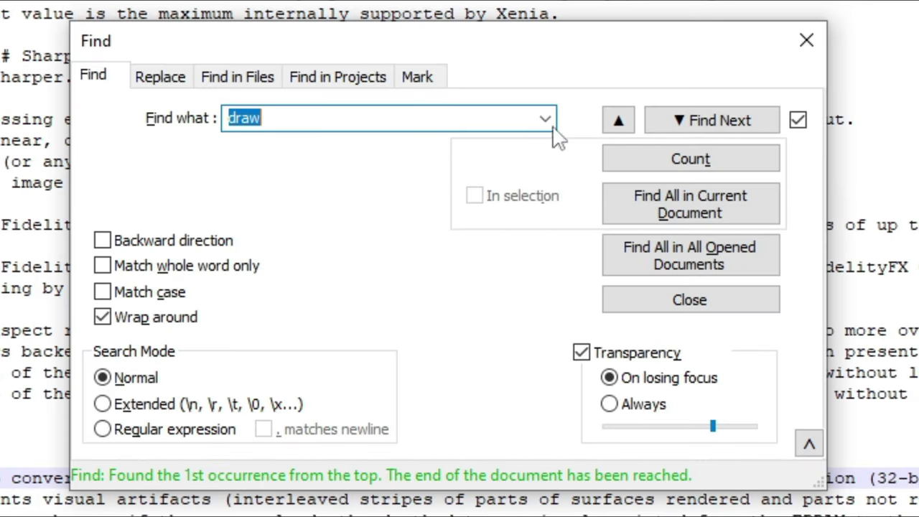
left_click(677, 120)
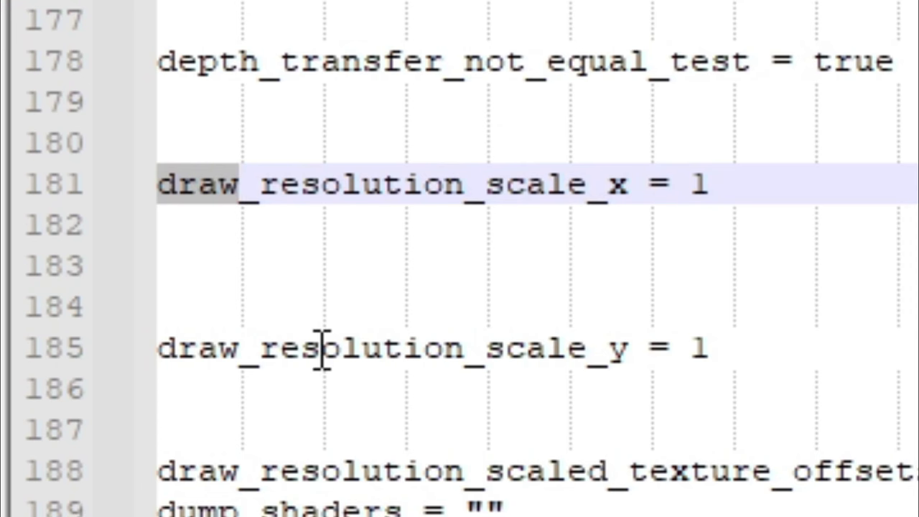
left_click(727, 336)
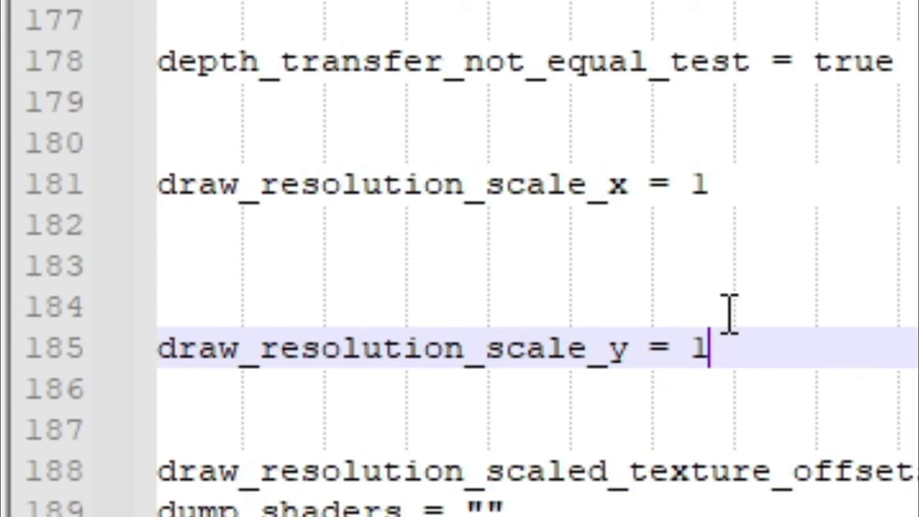
- Set draw_resolution_scale_x and draw_resolution_scale_y to 2 in the config file
left_click(710, 184)
key("BackSpace")
type("2")
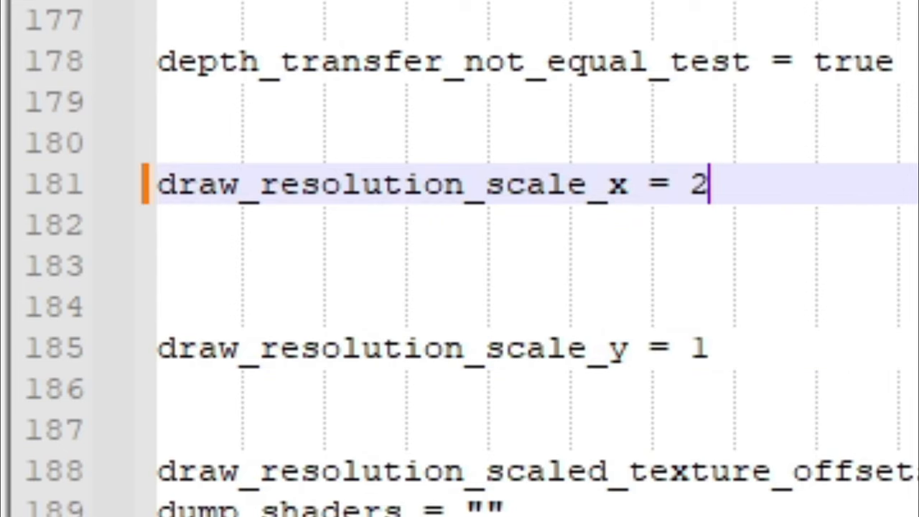
left_click(711, 350)
key("BackSpace")
type("2")
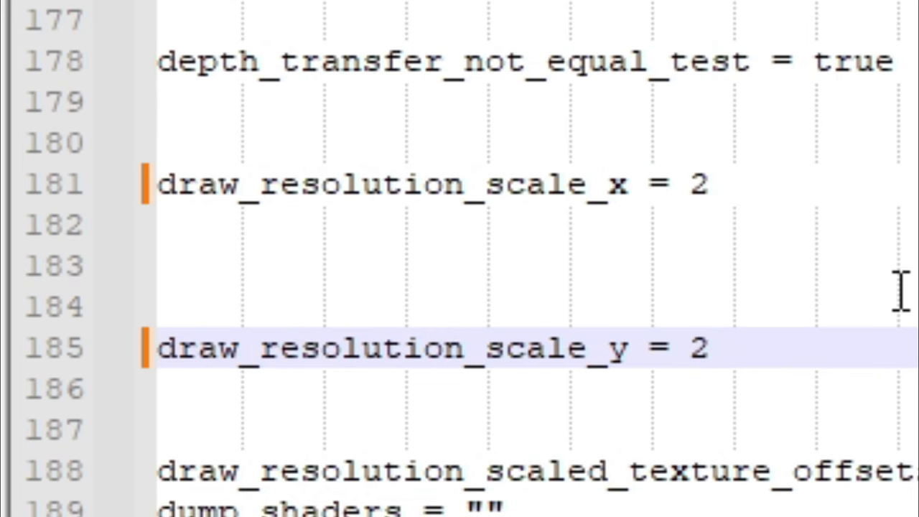
- Set draw_resolution_scale_y and draw_resolution_scale_x to 1, and save and close the config file
key("BackSpace")
type("1")
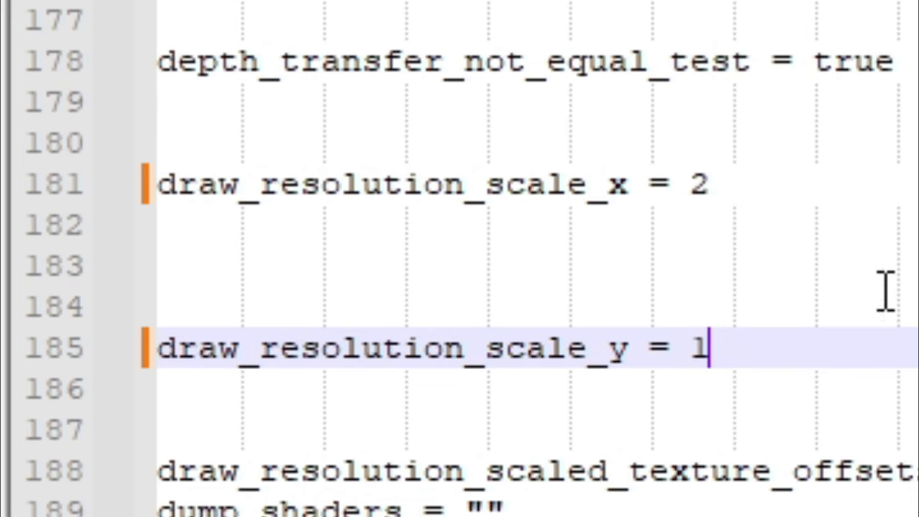
left_click(754, 183)
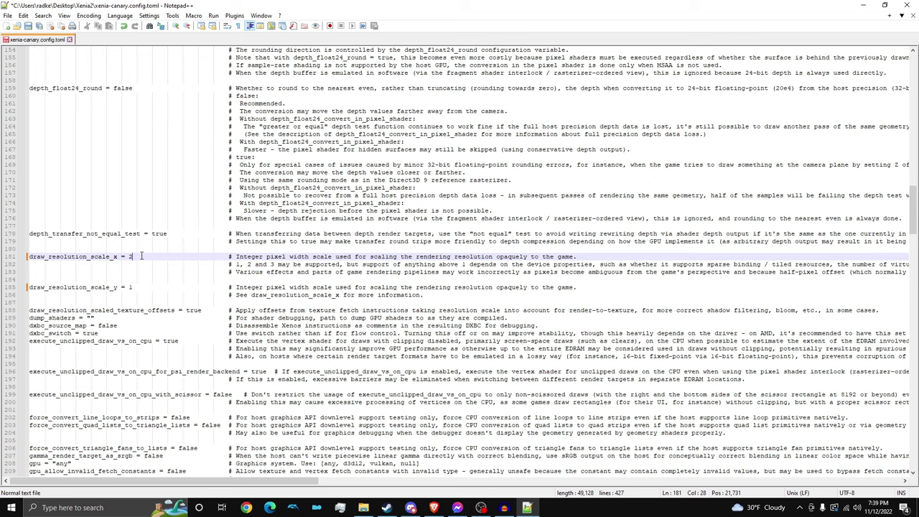
key("BackSpace")
type("1")
key("ctrl+s")
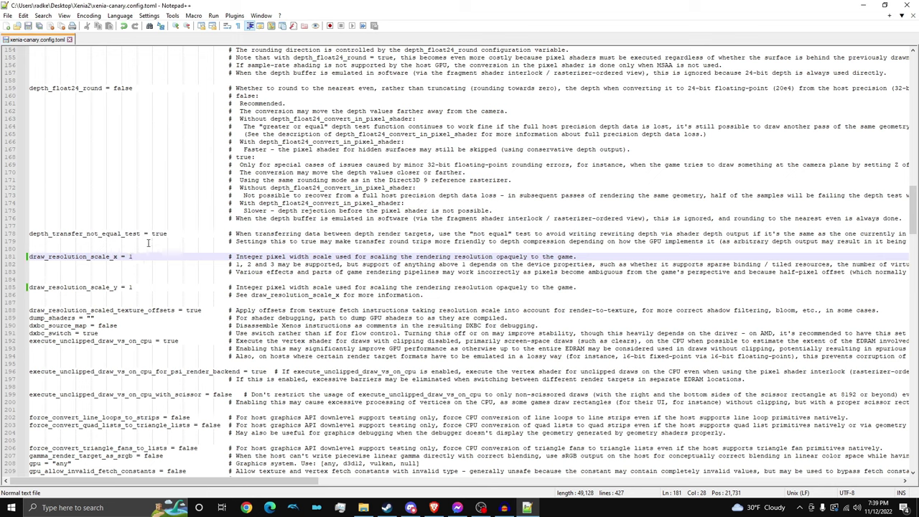
left_click(7, 15)
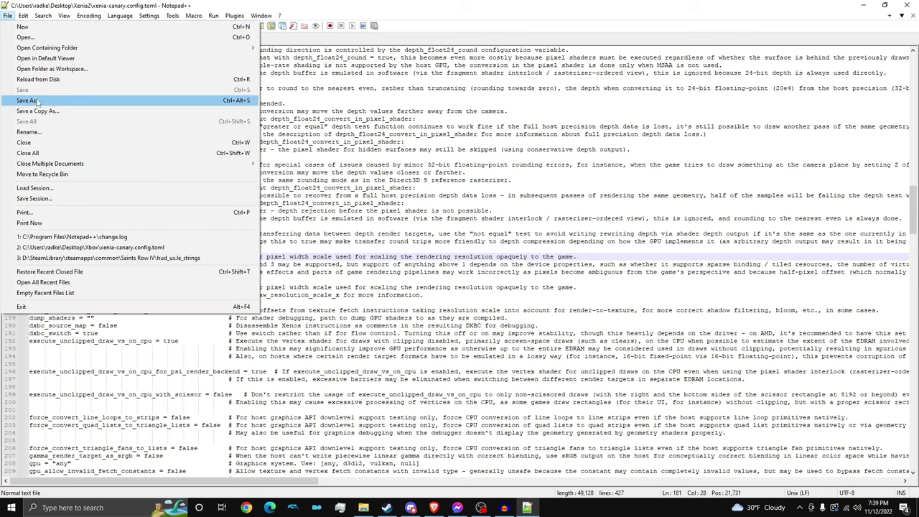
left_click(906, 5)
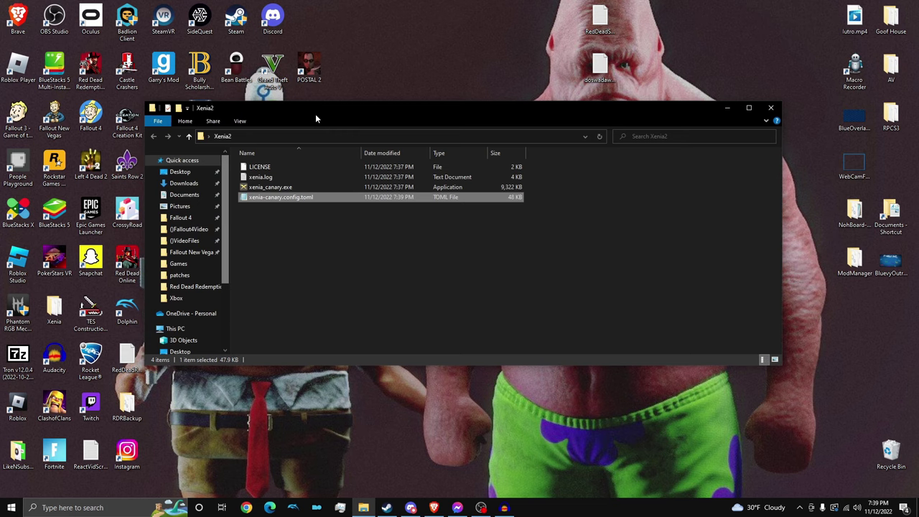
- Create a new folder named Games inside the Xenia2 folder
left_click(301, 264)
right_click(295, 271)
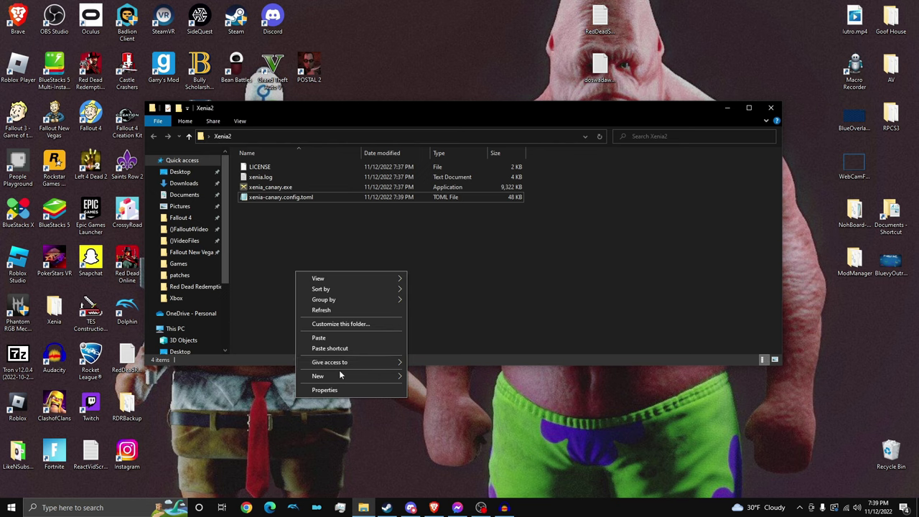
mouse_move(338, 376)
left_click(445, 380)
type("Games")
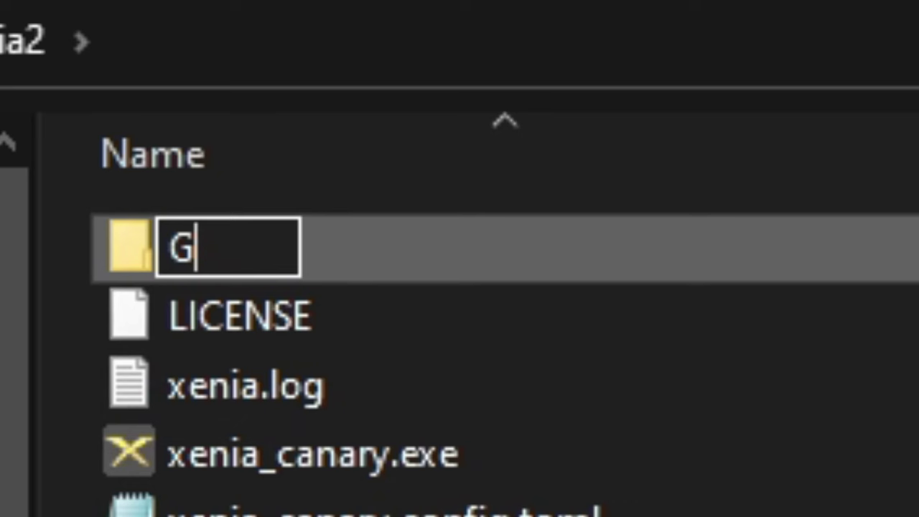
key("Return")
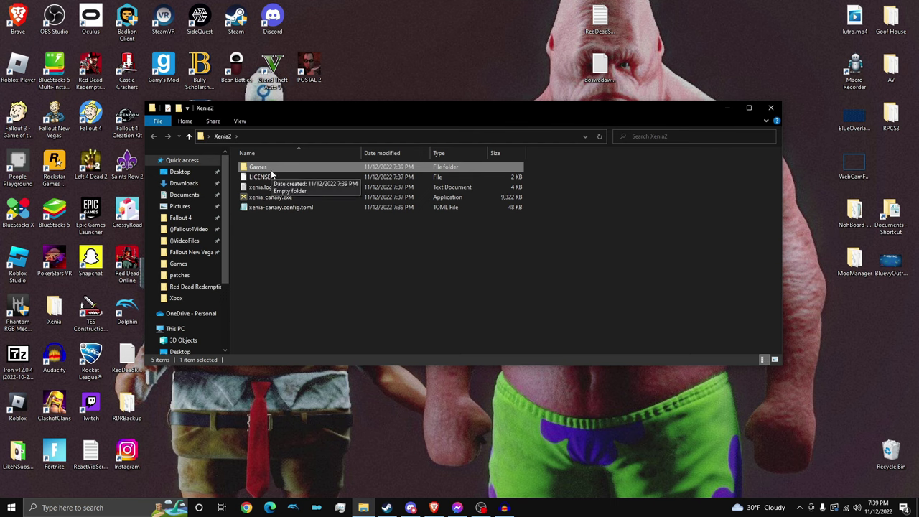
- Copy Red Dead Redemtion GOTY [RF][DVD1].iso from the Xbox\Games folder into the Xenia2\Games folder
double_click(284, 167)
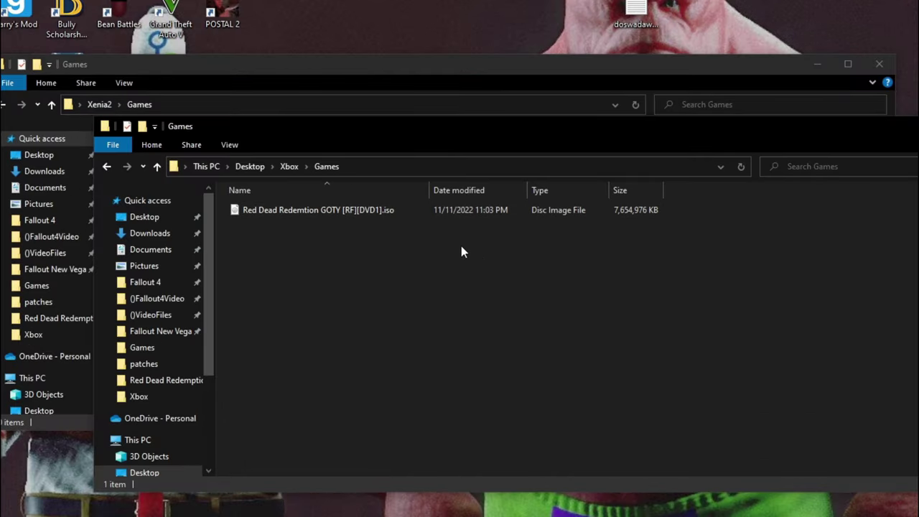
left_click_drag(464, 248, 487, 235)
left_click_drag(321, 217, 240, 218)
right_click(311, 218)
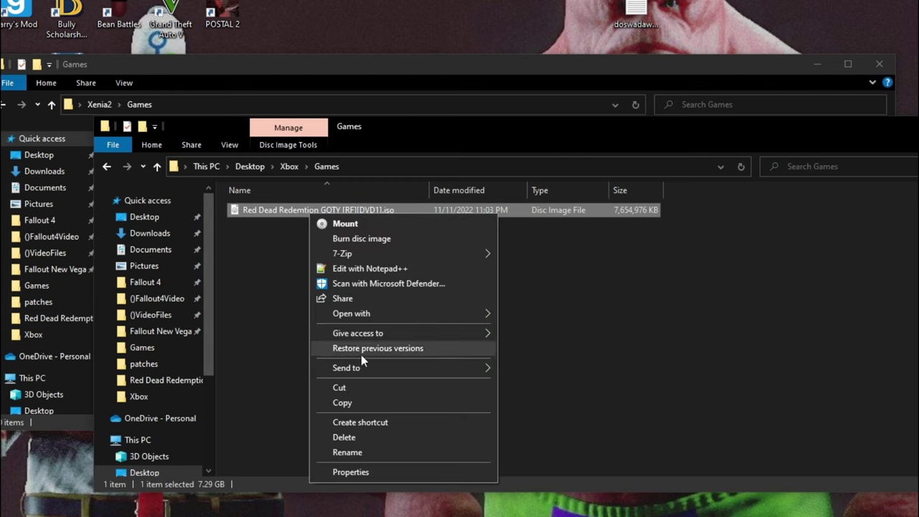
left_click(357, 401)
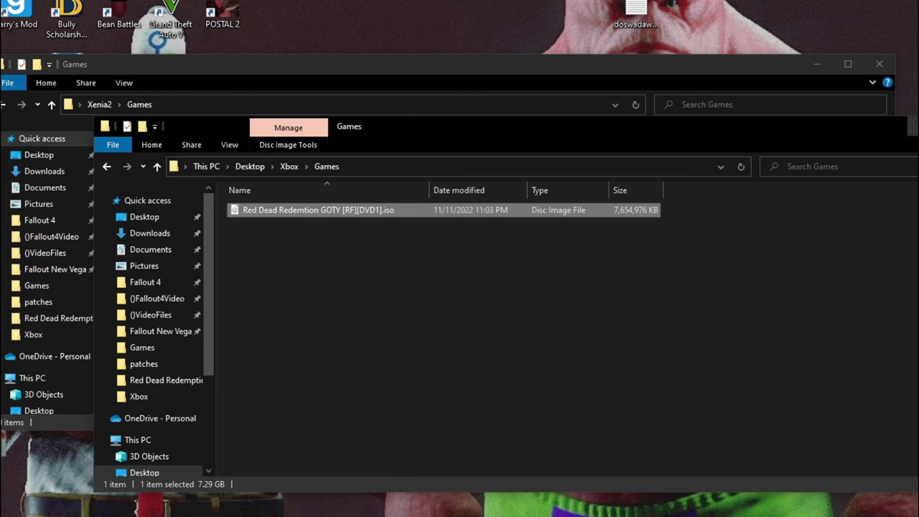
key("alt+F4")
right_click(279, 199)
left_click(328, 297)
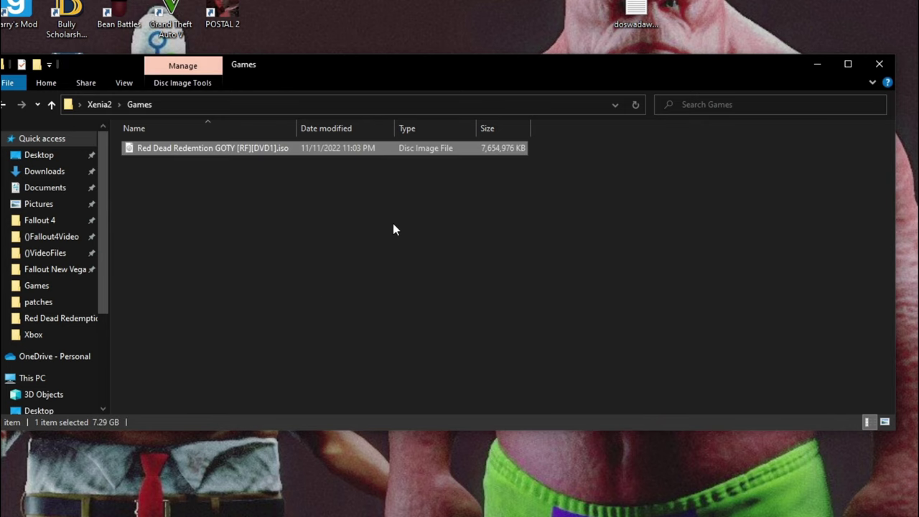
- Run xenia_canary.exe from the Xenia2 folder with the Red Dead Redemtion ISO from Desktop\Xenia2\Games, and close the emulator
left_click(99, 104)
double_click(209, 192)
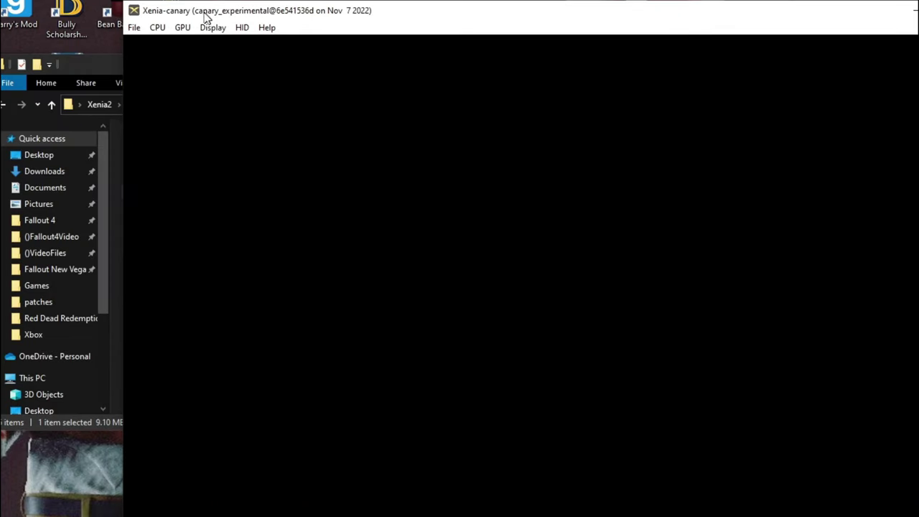
left_click(133, 27)
left_click(156, 58)
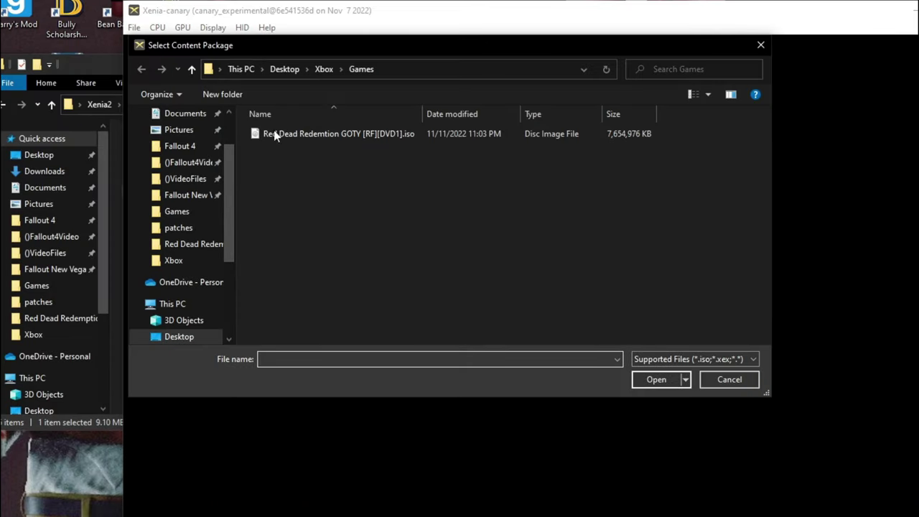
left_click(278, 68)
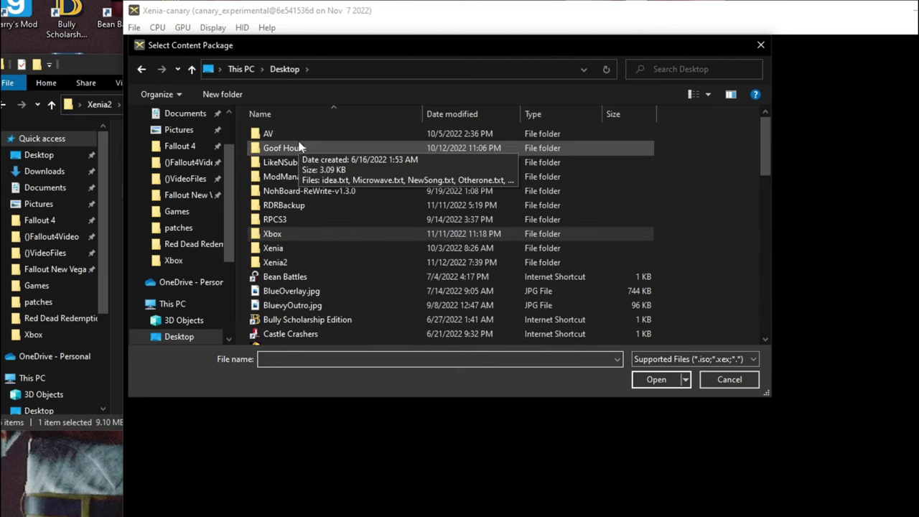
double_click(296, 263)
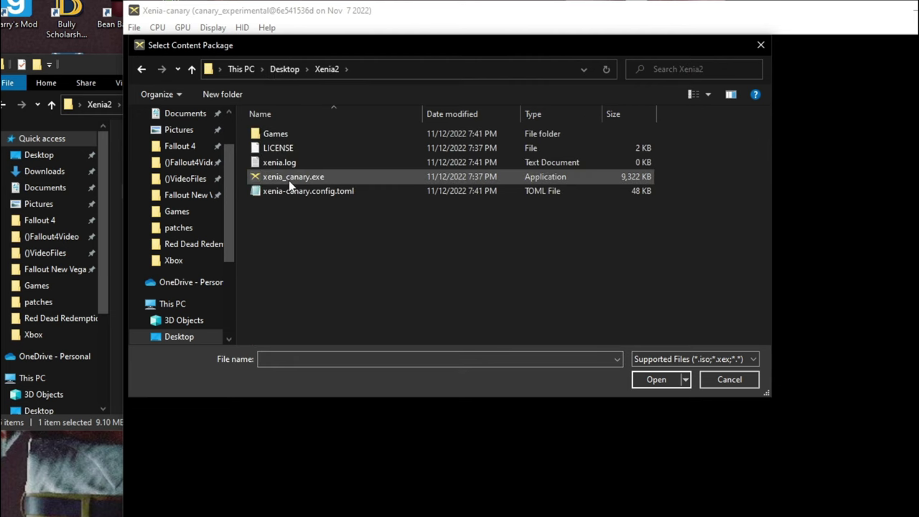
double_click(266, 134)
left_click(267, 134)
left_click(650, 380)
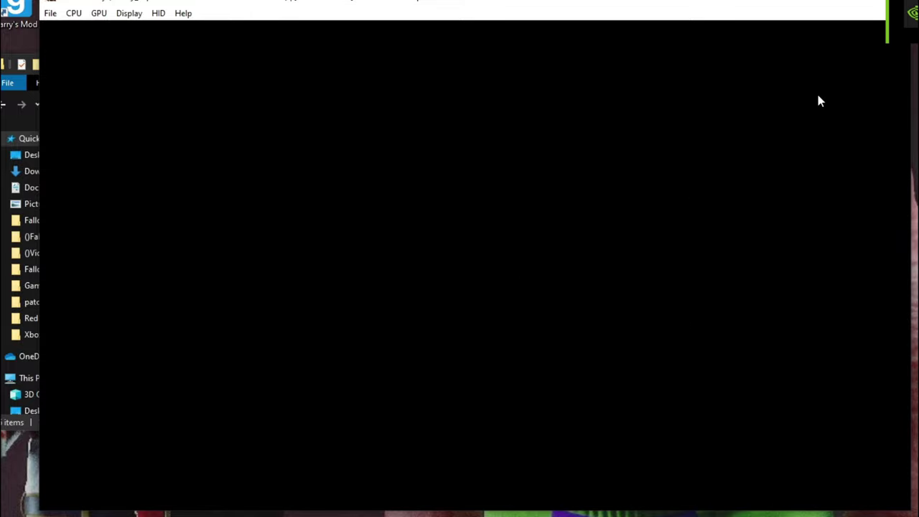
left_click(891, 7)
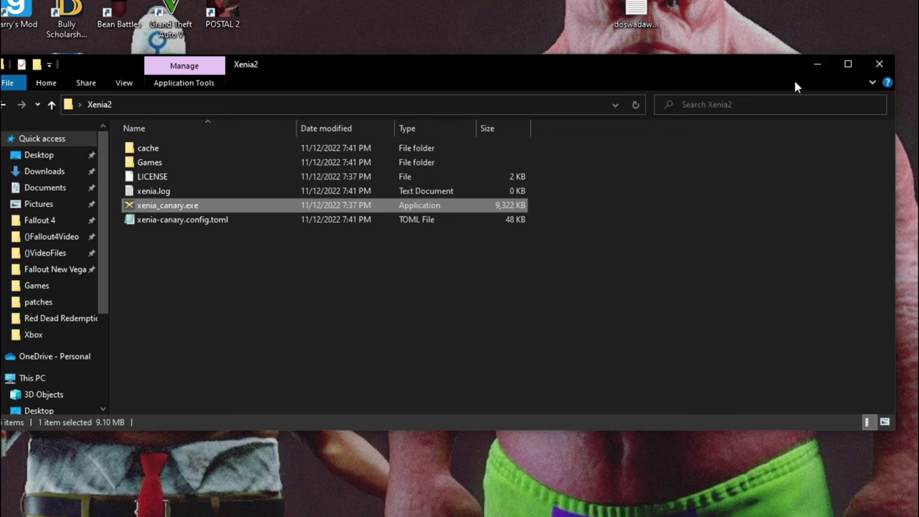
- Create a new folder named patches inside the Xenia2 folder
left_click(633, 270)
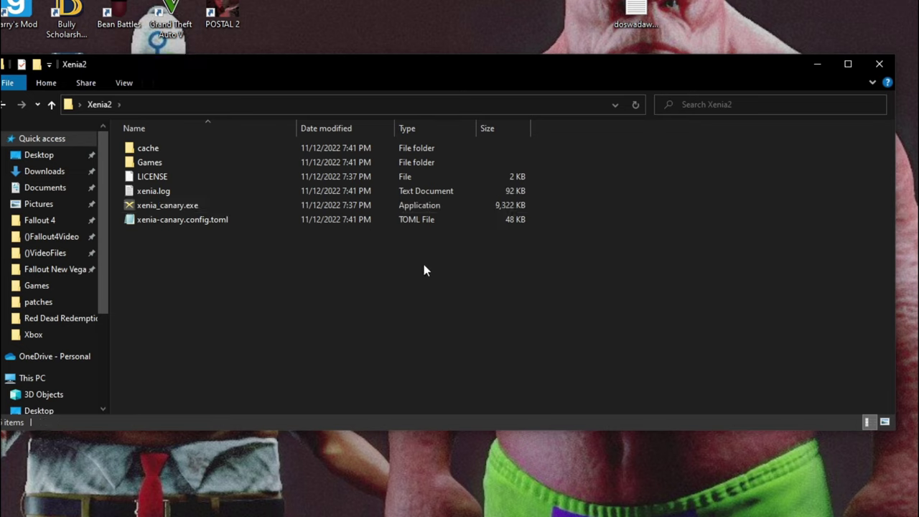
right_click(396, 281)
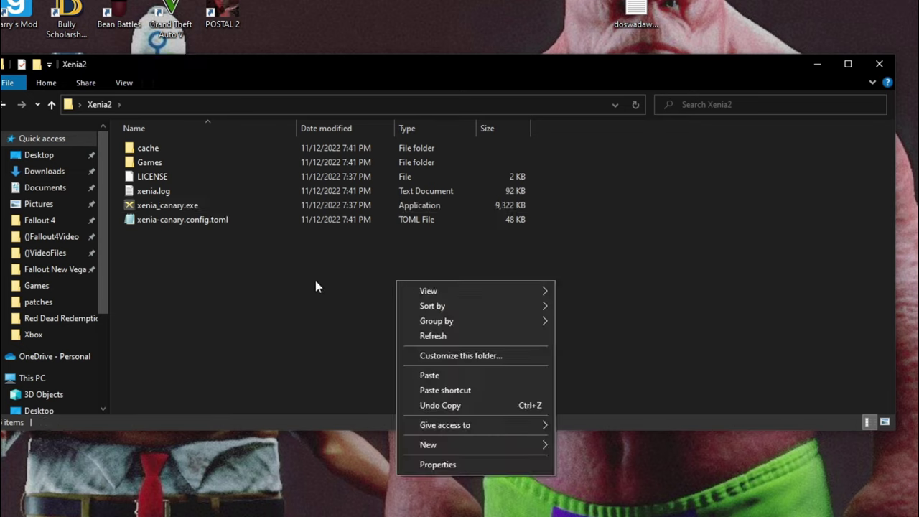
mouse_move(448, 448)
left_click(583, 441)
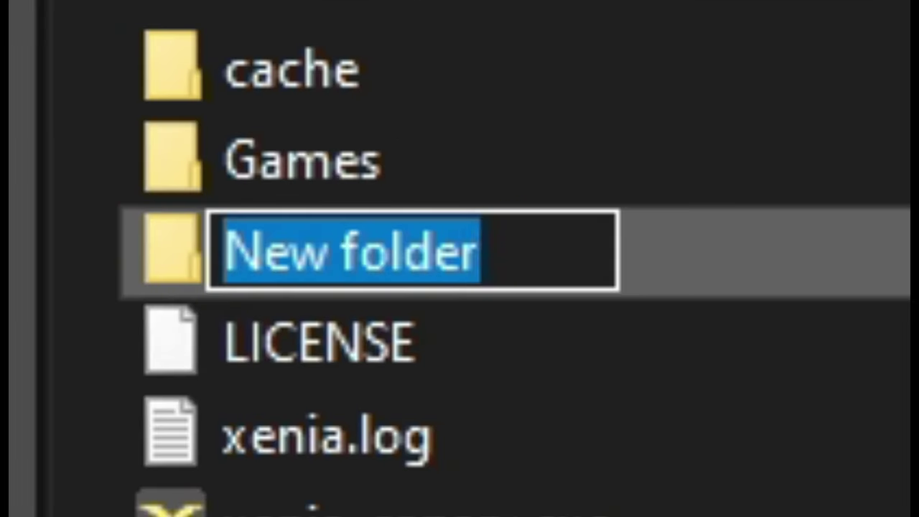
type("patches")
key("Return")
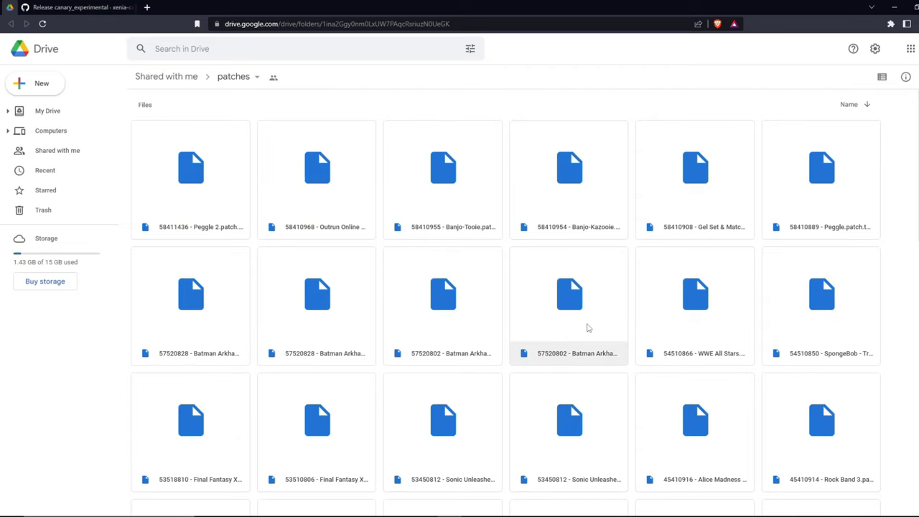
- Switch to the shared Google Drive patches folder in the browser and select the patch files, starting with 58411436 - Peggle 2
scroll(587, 328, "down", 7)
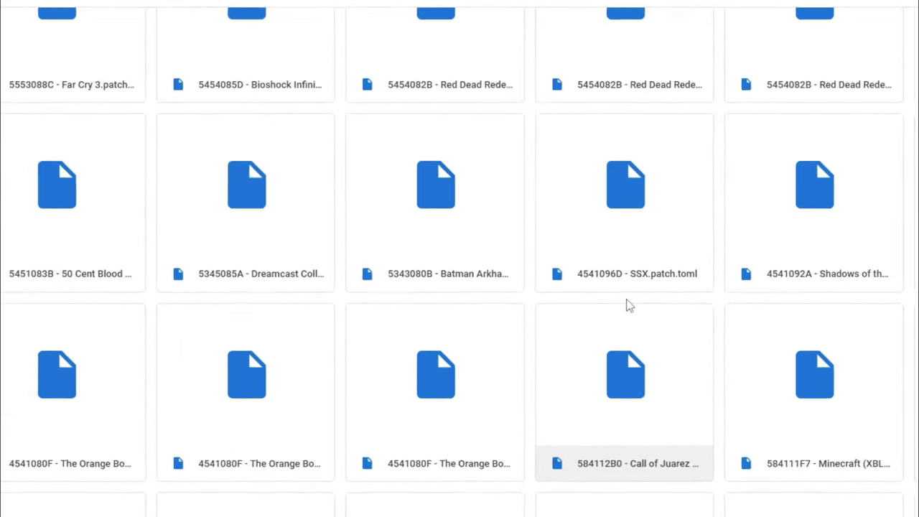
scroll(628, 305, "up", 7)
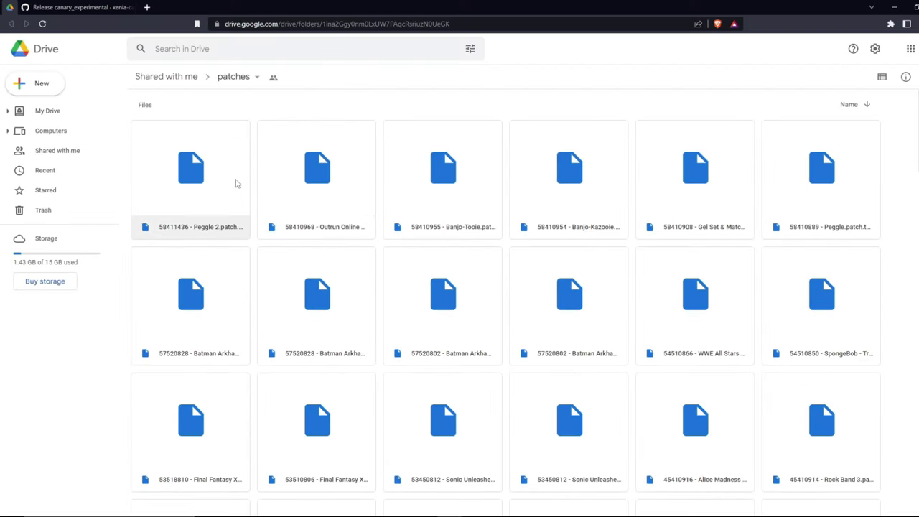
left_click(228, 181)
scroll(273, 204, "down", 10)
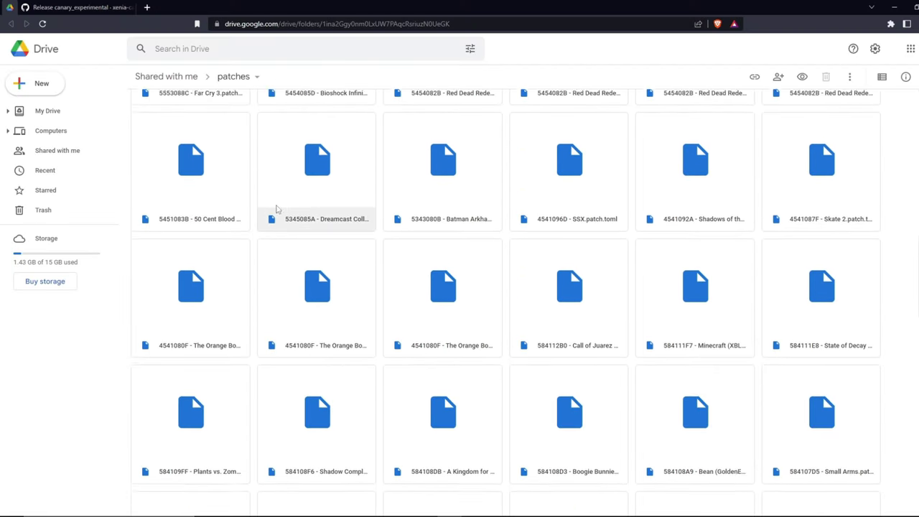